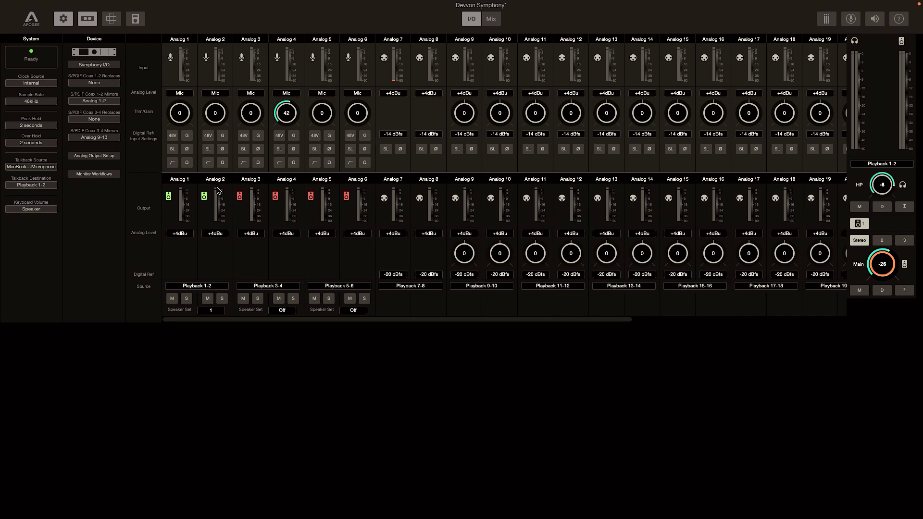
# Step: Check the available sources and speaker set choices for the Analog 1-2 output
pyautogui.click(199, 289)
pyautogui.moveTo(199, 294)
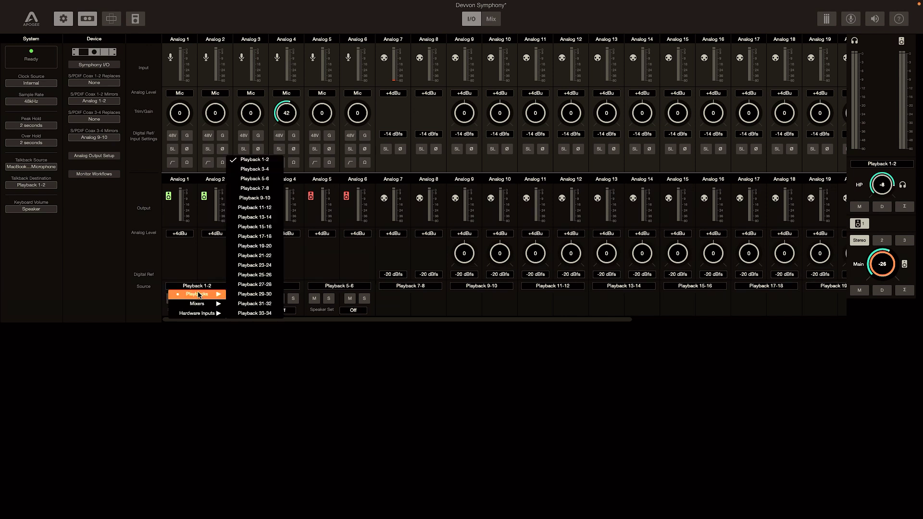
pyautogui.click(195, 257)
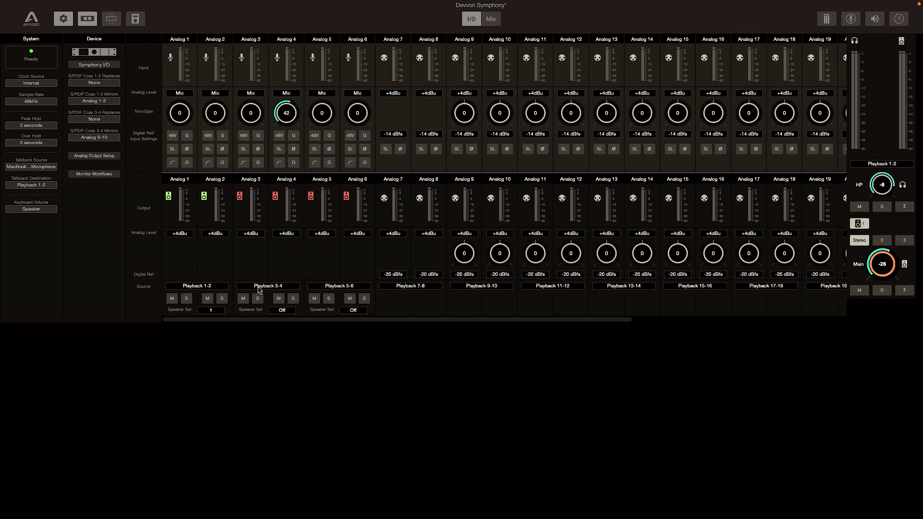
pyautogui.click(208, 311)
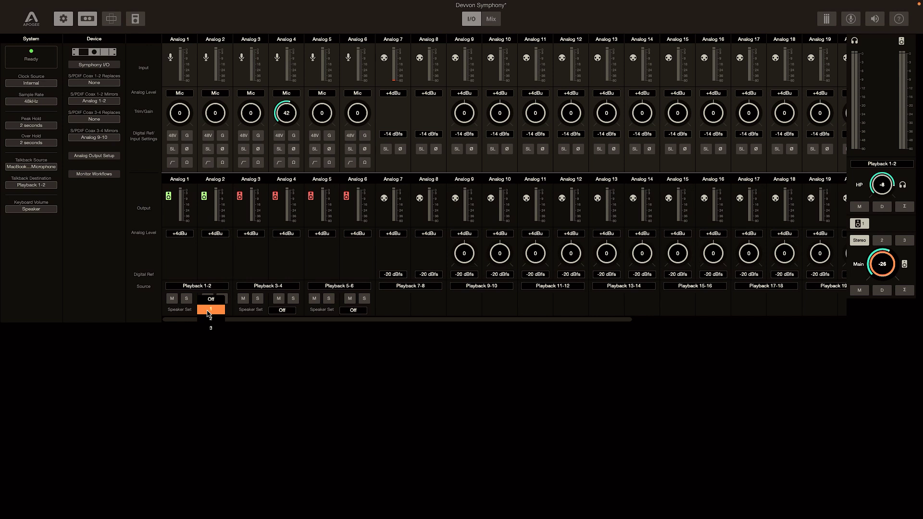
pyautogui.click(208, 311)
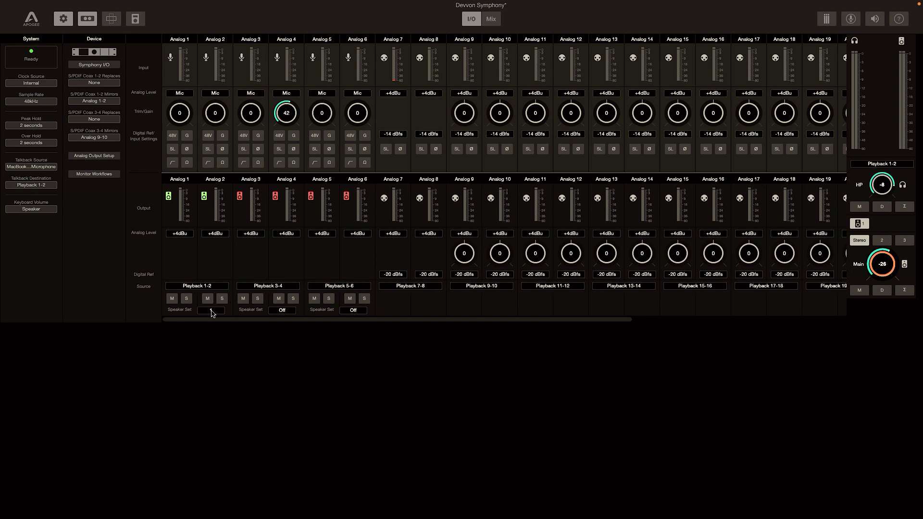
pyautogui.click(211, 314)
pyautogui.click(210, 312)
# Step: Try assigning the Analog 5-6 output to speaker set 1 and return it to Off
pyautogui.click(355, 312)
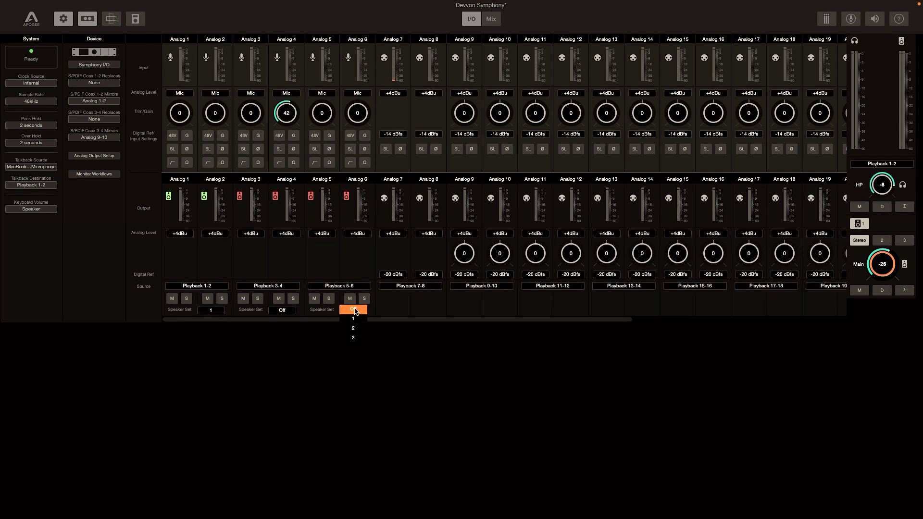
pyautogui.click(353, 319)
pyautogui.click(353, 312)
pyautogui.click(353, 299)
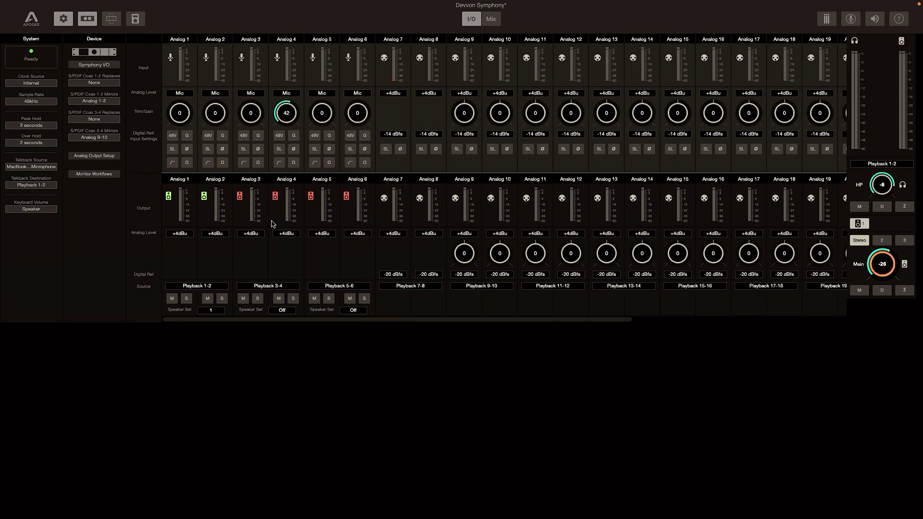
# Step: Inspect the remote control assignments, including the functions available for button A and the control knob
pyautogui.click(136, 19)
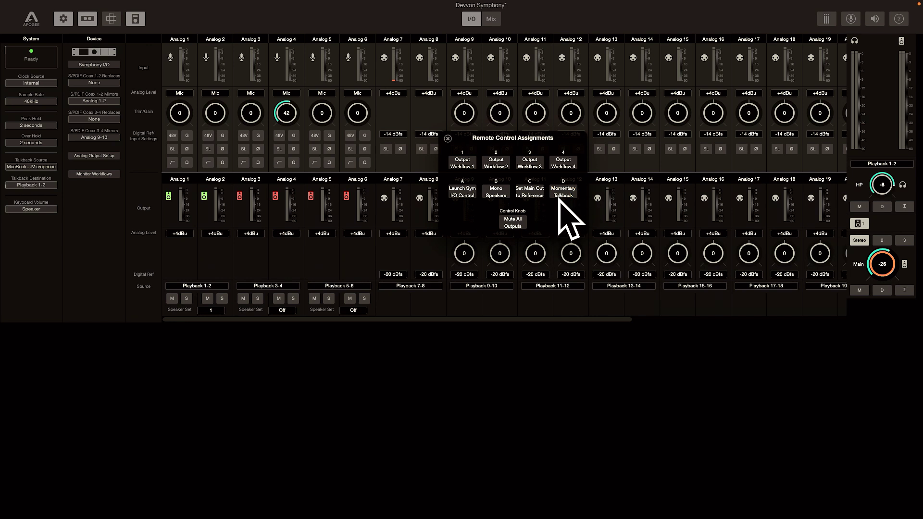
pyautogui.click(464, 194)
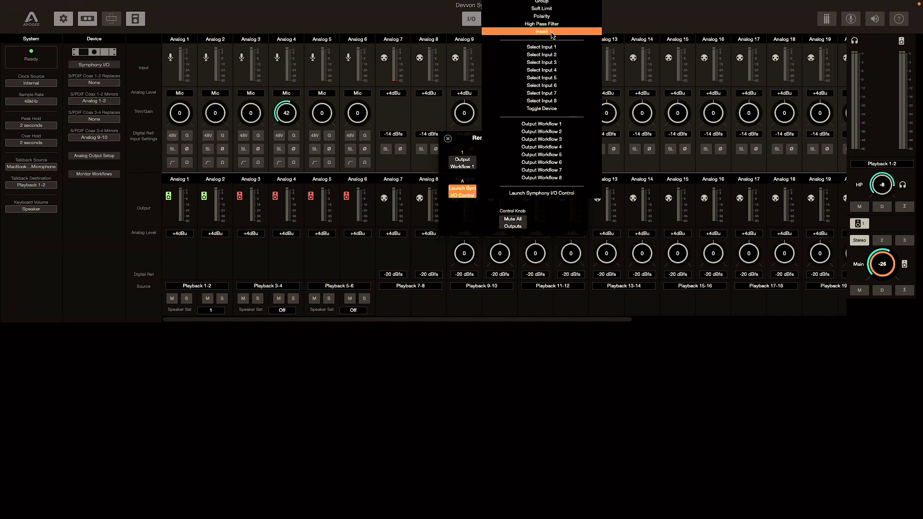
pyautogui.click(471, 212)
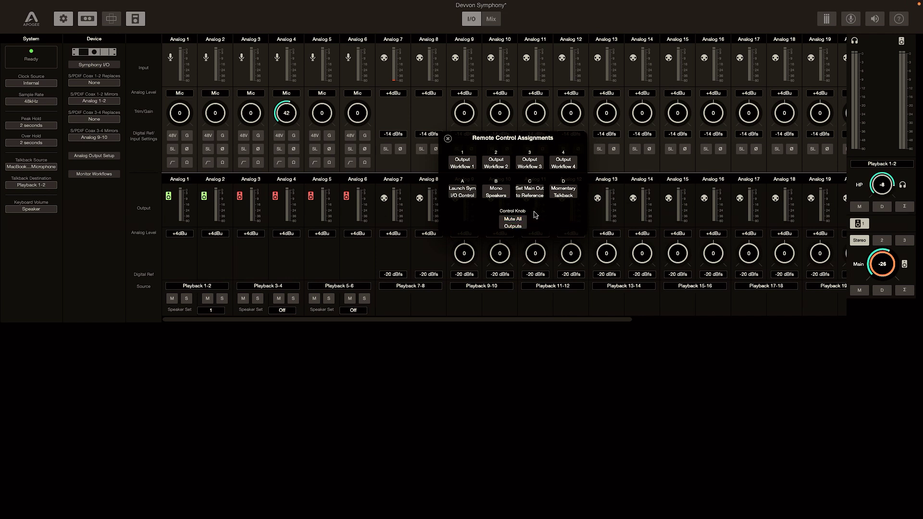
pyautogui.click(517, 222)
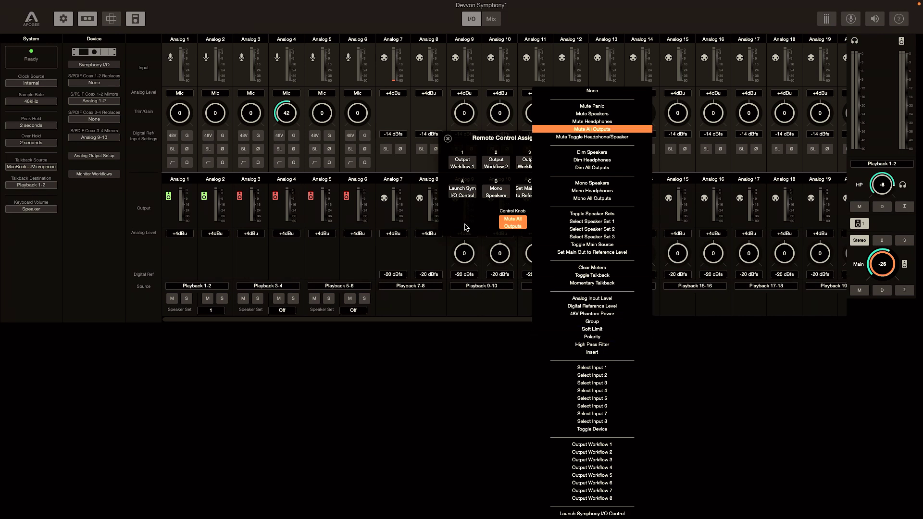
pyautogui.click(399, 255)
pyautogui.click(448, 138)
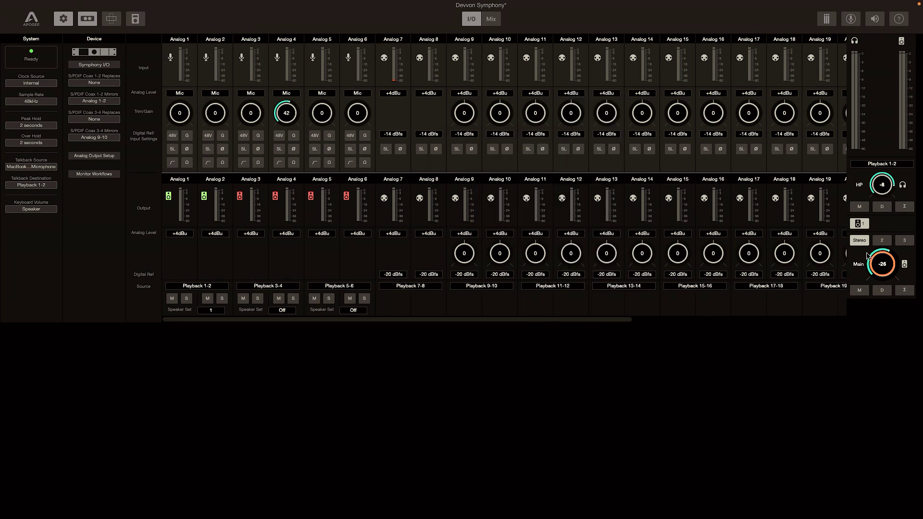
# Step: Try monitor workflows 2 and 3 for the main output and return to the Stereo workflow
pyautogui.click(867, 209)
pyautogui.click(884, 243)
pyautogui.click(883, 243)
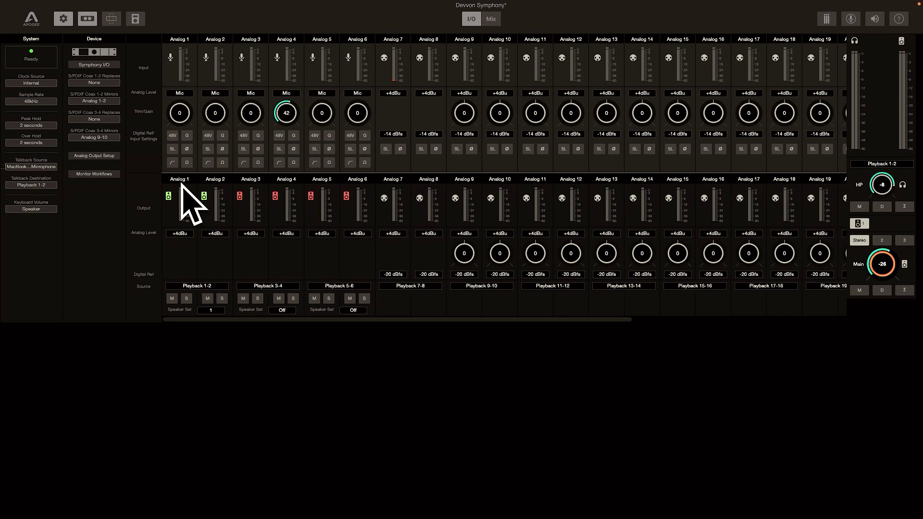
pyautogui.click(887, 242)
pyautogui.click(859, 241)
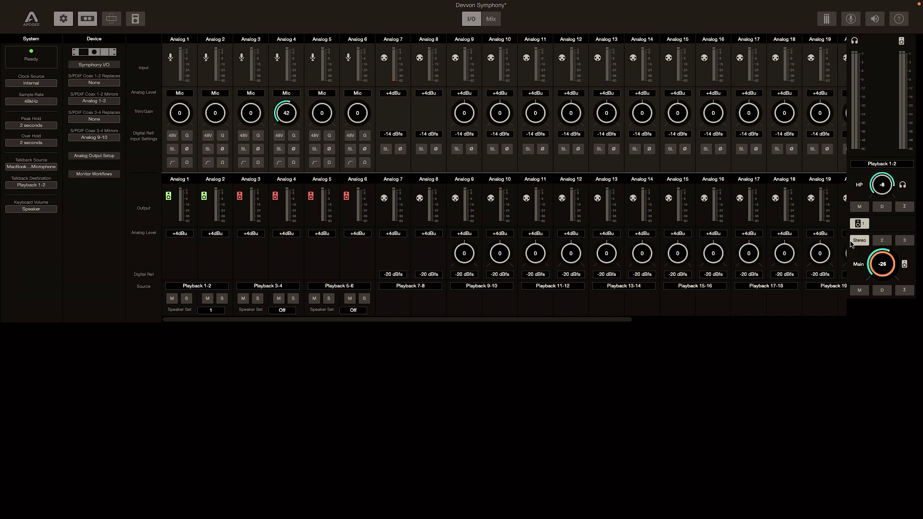
pyautogui.hscroll(1, 268, 310)
pyautogui.click(882, 240)
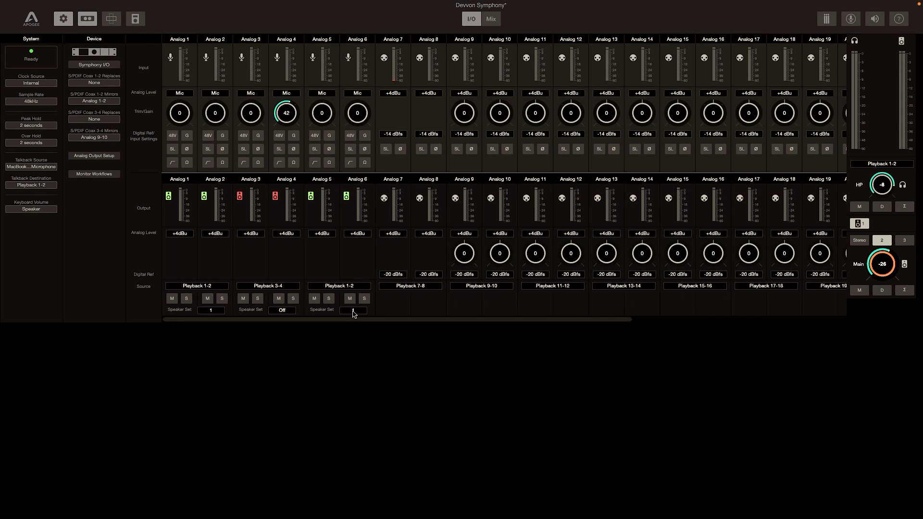
pyautogui.click(901, 243)
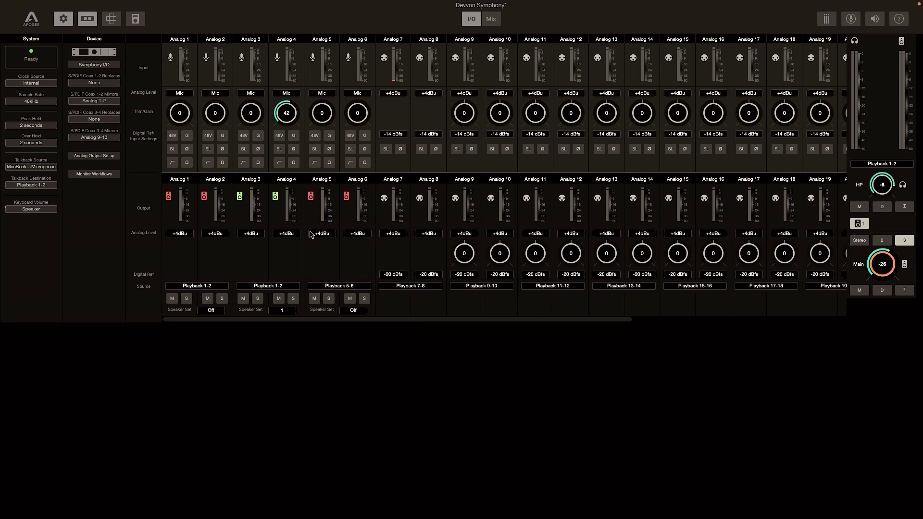
pyautogui.click(859, 241)
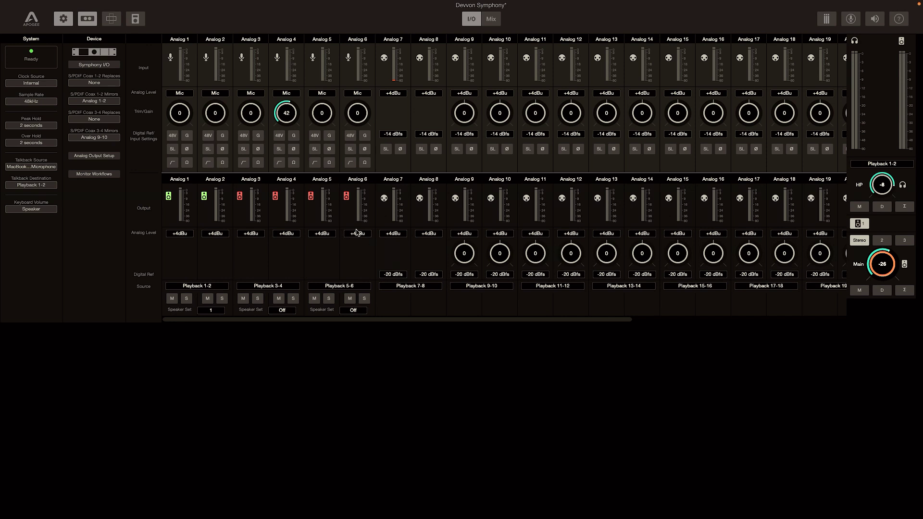
# Step: Try another digital reference level on the Analog 7 input, restore -14 dBfs, and try Soft Limit on Analog 7 and 8
pyautogui.click(399, 134)
pyautogui.click(397, 143)
pyautogui.click(399, 134)
pyautogui.click(398, 125)
pyautogui.click(421, 149)
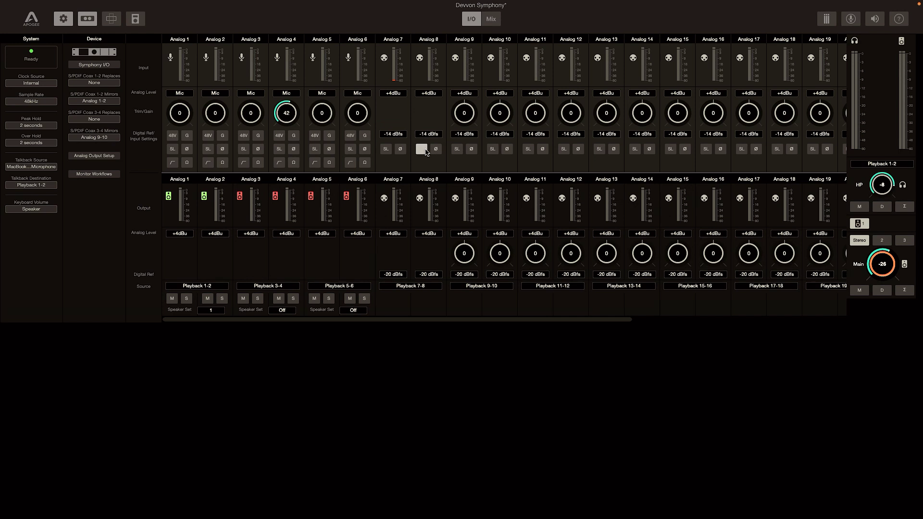
pyautogui.click(388, 150)
# Step: View the mixer channels through to the master and temporarily show the Mixer 2 sends
pyautogui.click(491, 20)
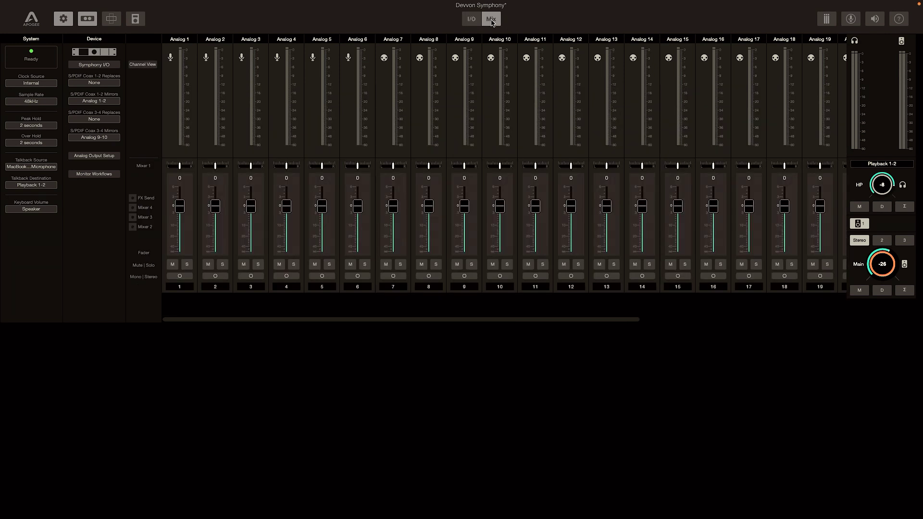
pyautogui.hscroll(10, 544, 143)
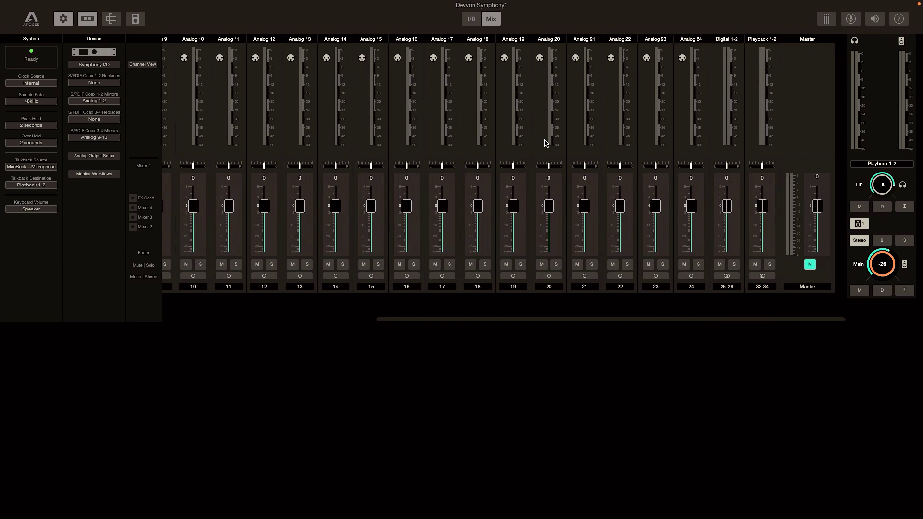
pyautogui.hscroll(-10, 544, 142)
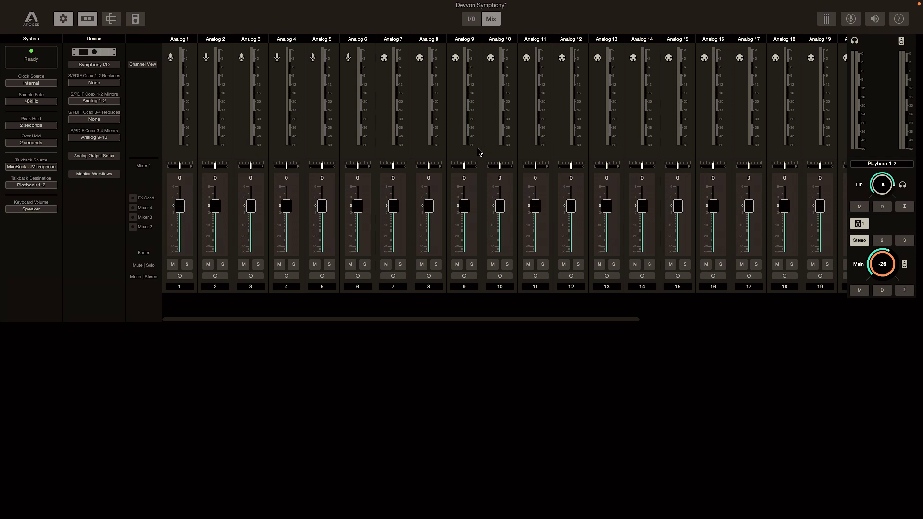
pyautogui.click(134, 227)
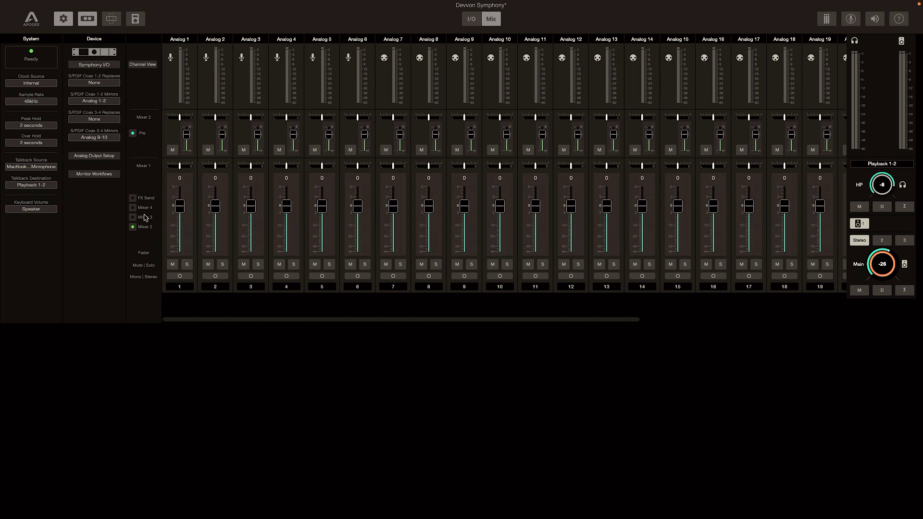
pyautogui.click(133, 226)
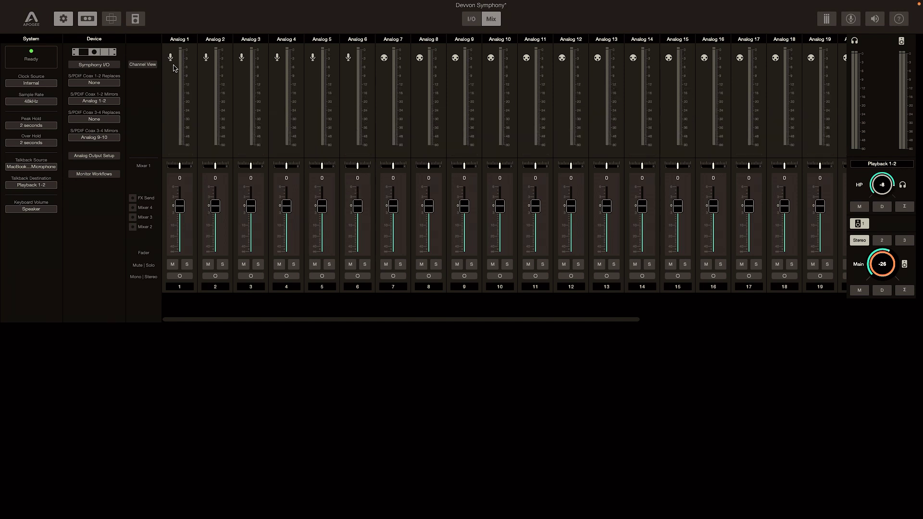
# Step: Return to the input/output view and check the playback and mixer sources available for the headphone output
pyautogui.click(466, 19)
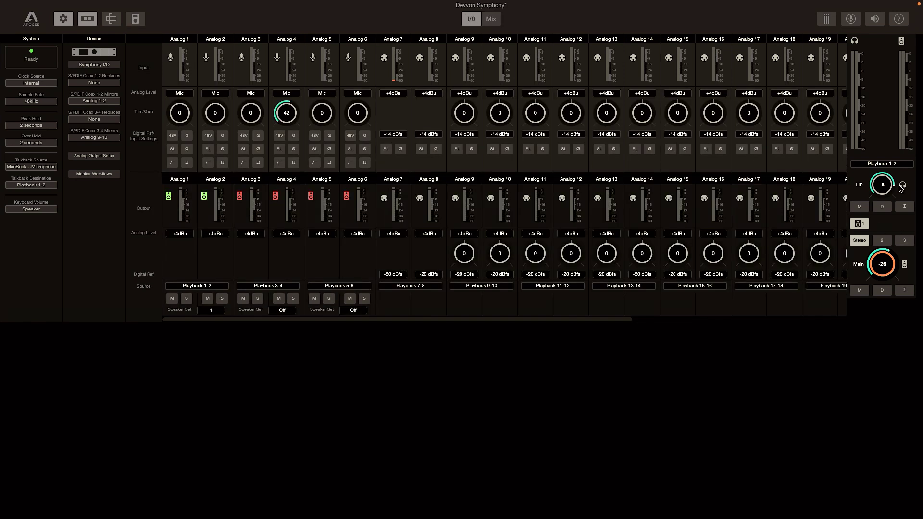
pyautogui.click(889, 170)
pyautogui.moveTo(889, 182)
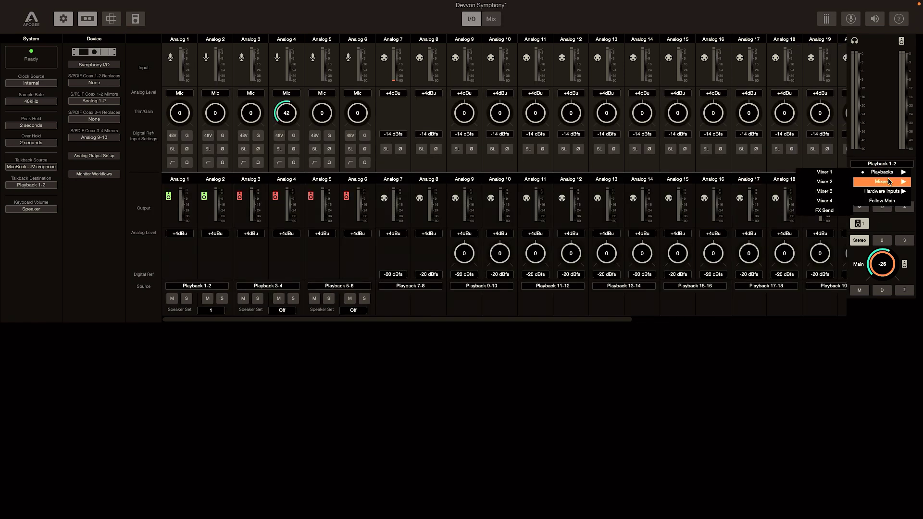
pyautogui.moveTo(874, 171)
pyautogui.click(879, 126)
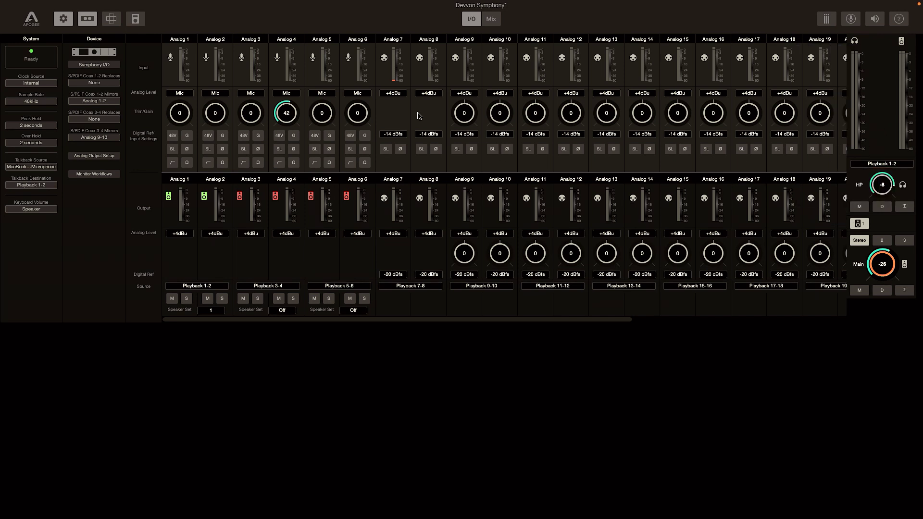